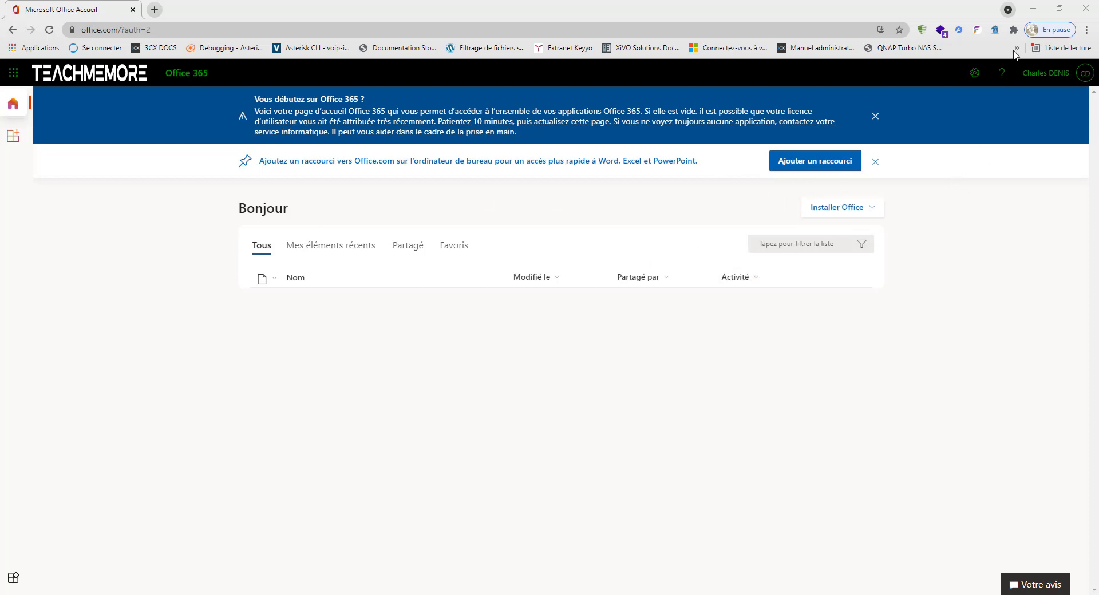
Step: Switch to the Microsoft 365 Business Standard sign-up page in Firefox and review the trial's user limit, free period and cancellation deadline
click(1033, 11)
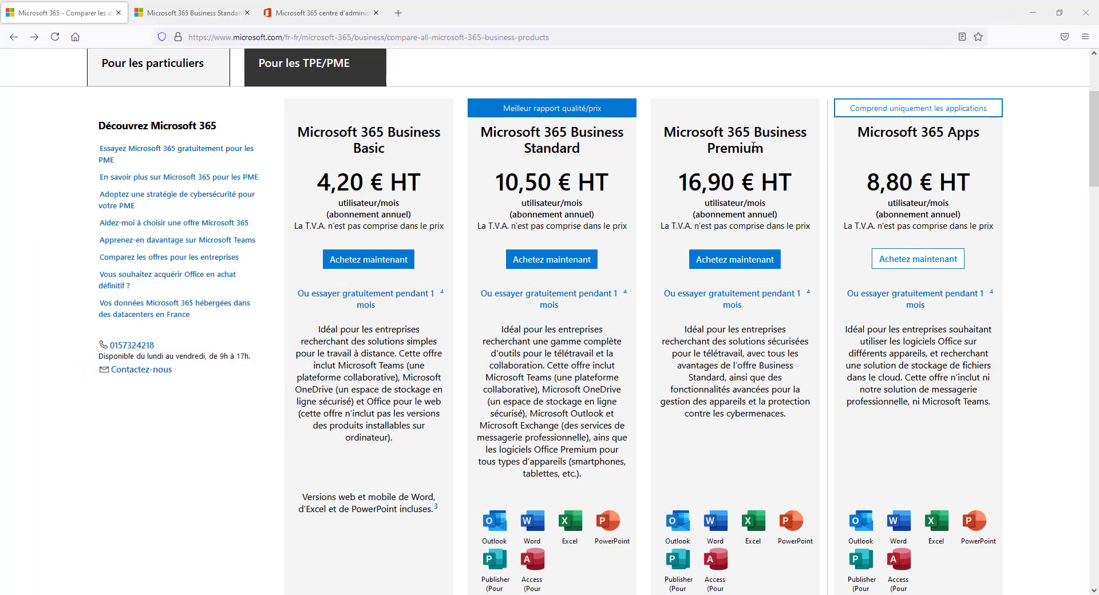
click(216, 22)
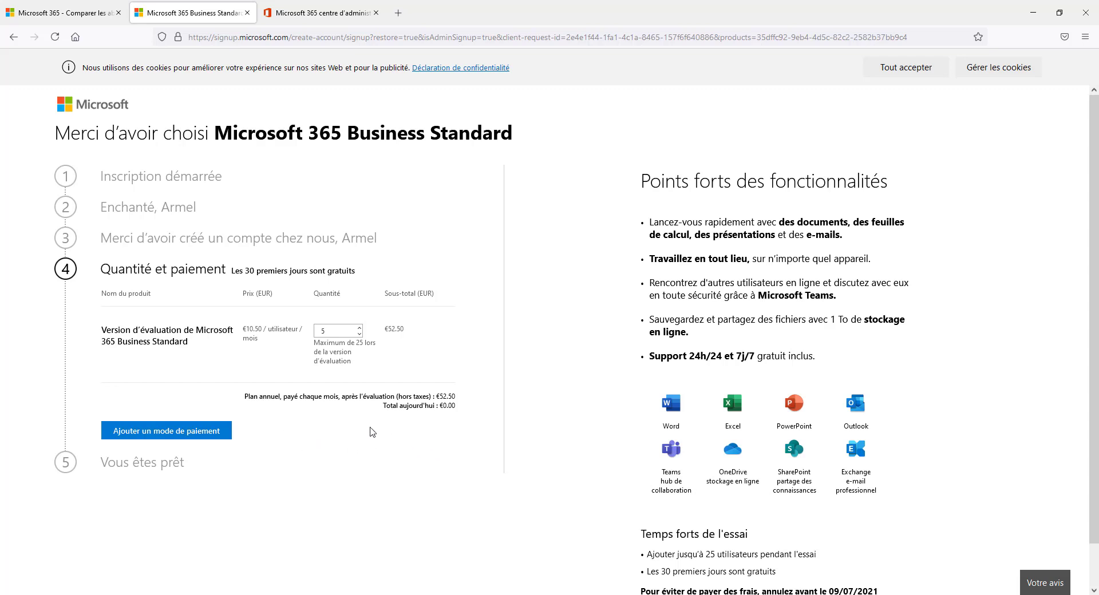
scroll(638, 488, down, 2)
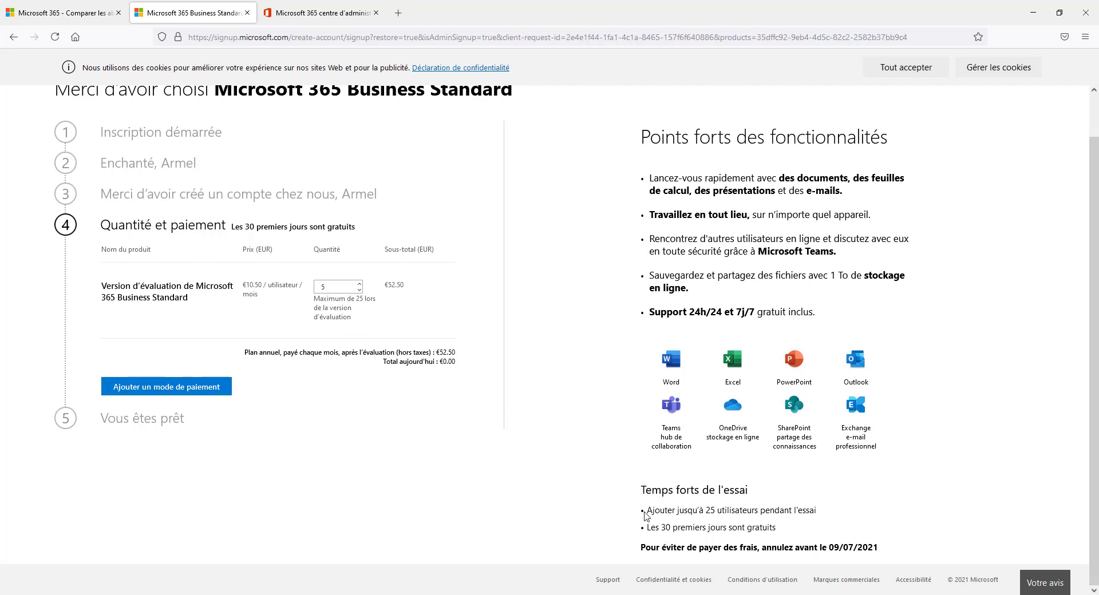
drag(656, 529, 796, 533)
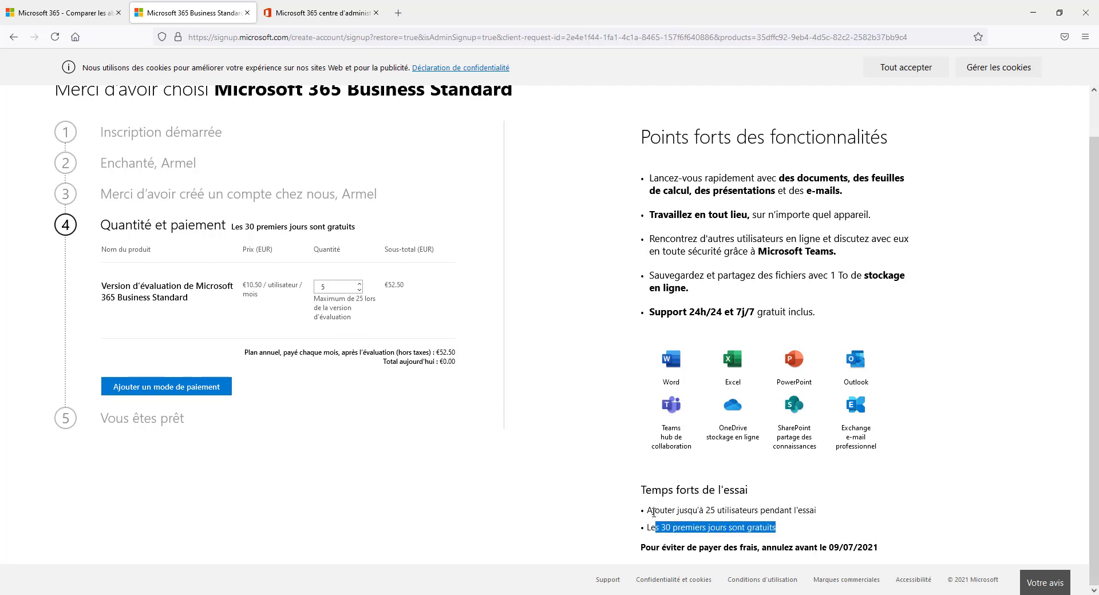
drag(654, 511, 825, 518)
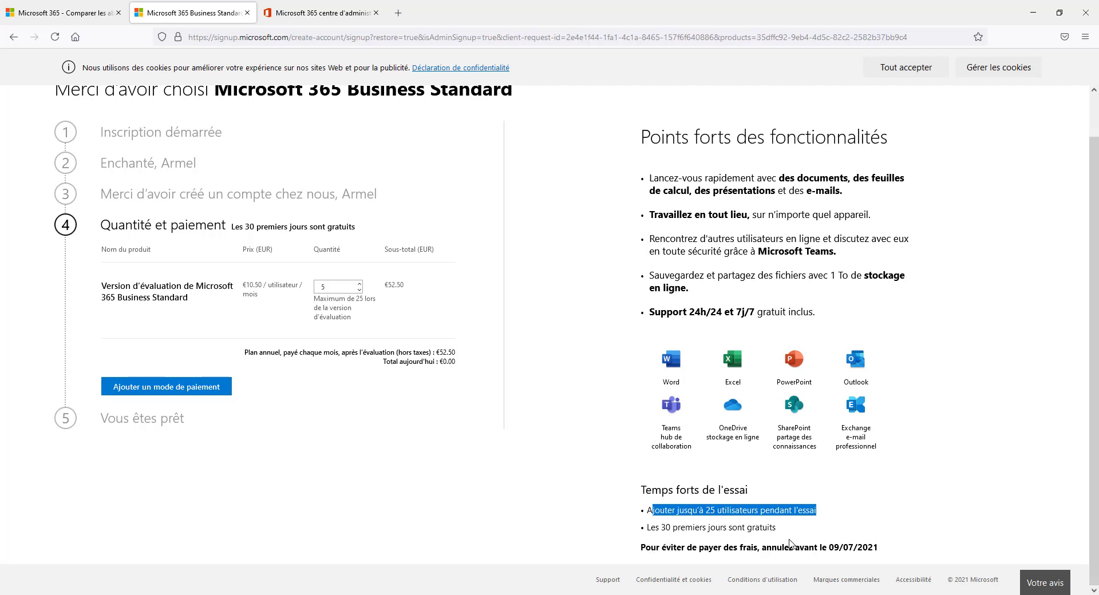
drag(670, 551, 797, 559)
click(821, 559)
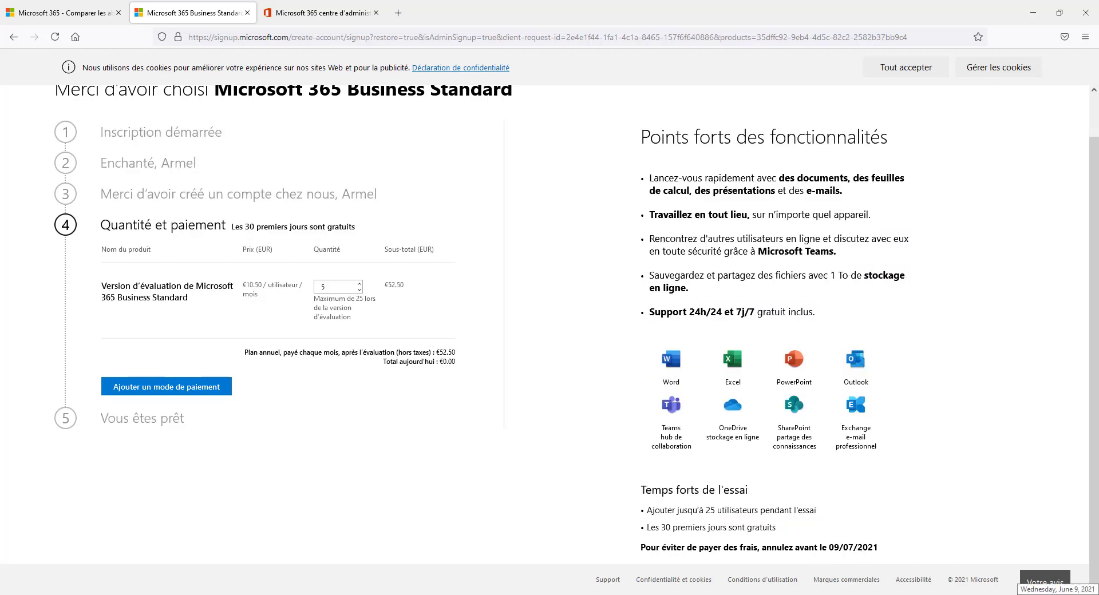
drag(841, 547, 834, 547)
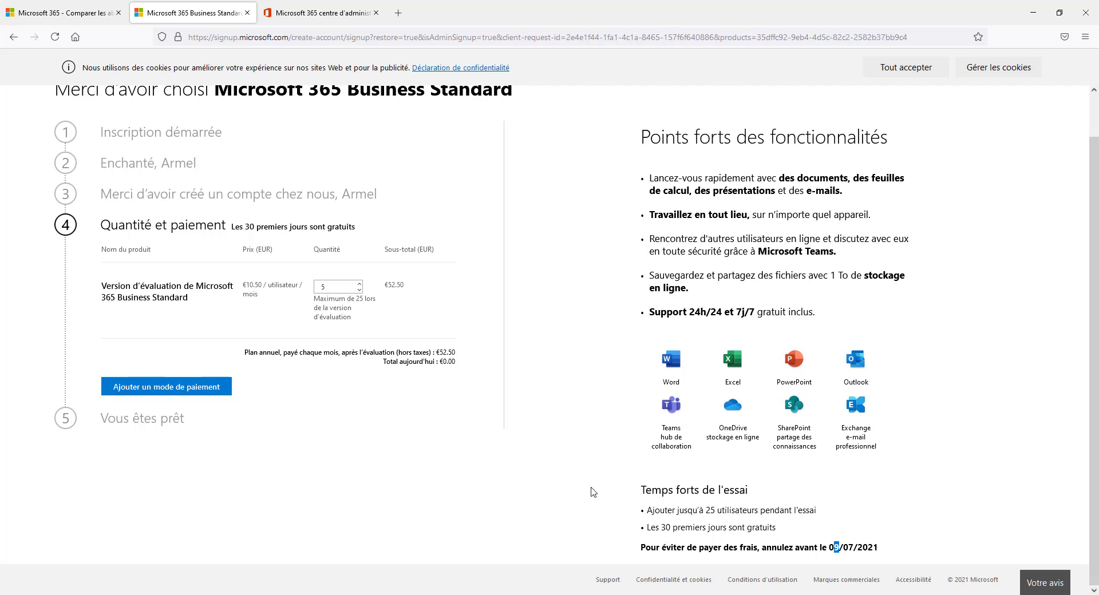
Step: Add a payment method to the Microsoft 365 Business Standard order and start the free evaluation
click(199, 394)
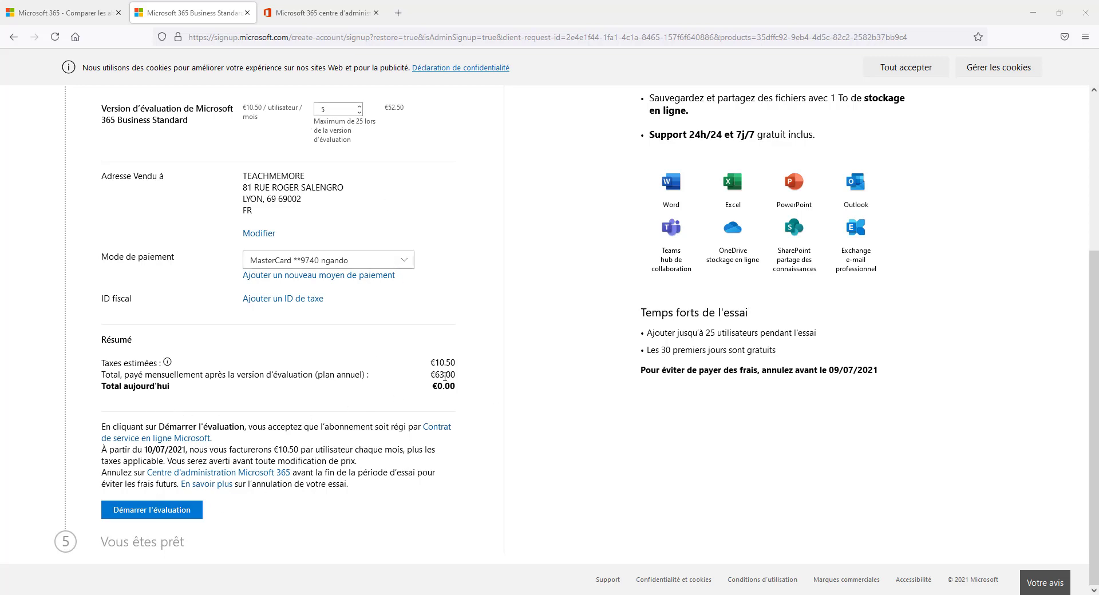
drag(443, 374, 435, 374)
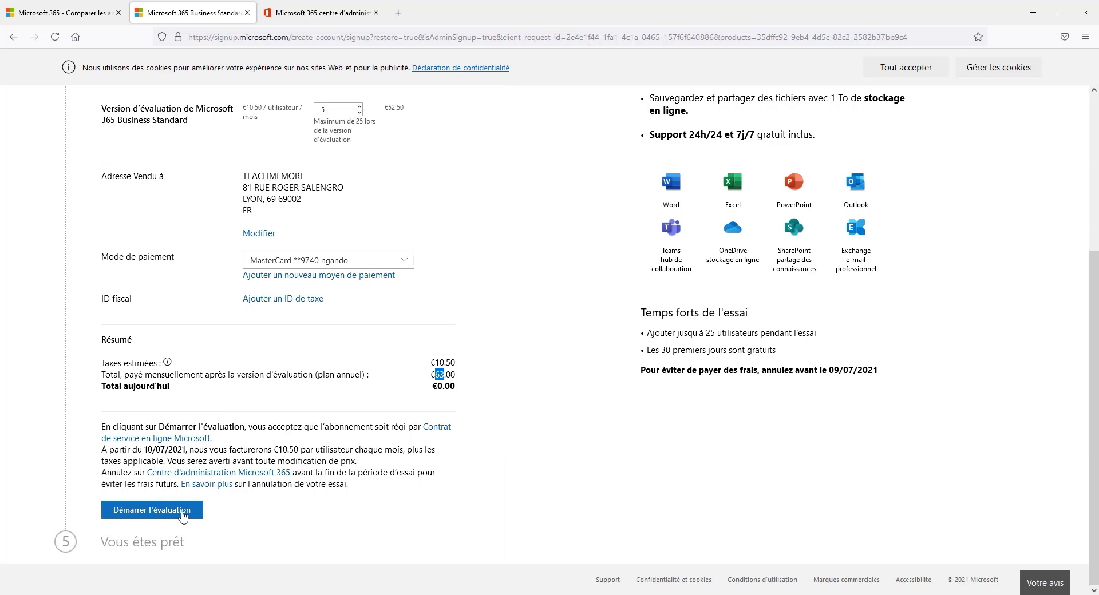
click(183, 517)
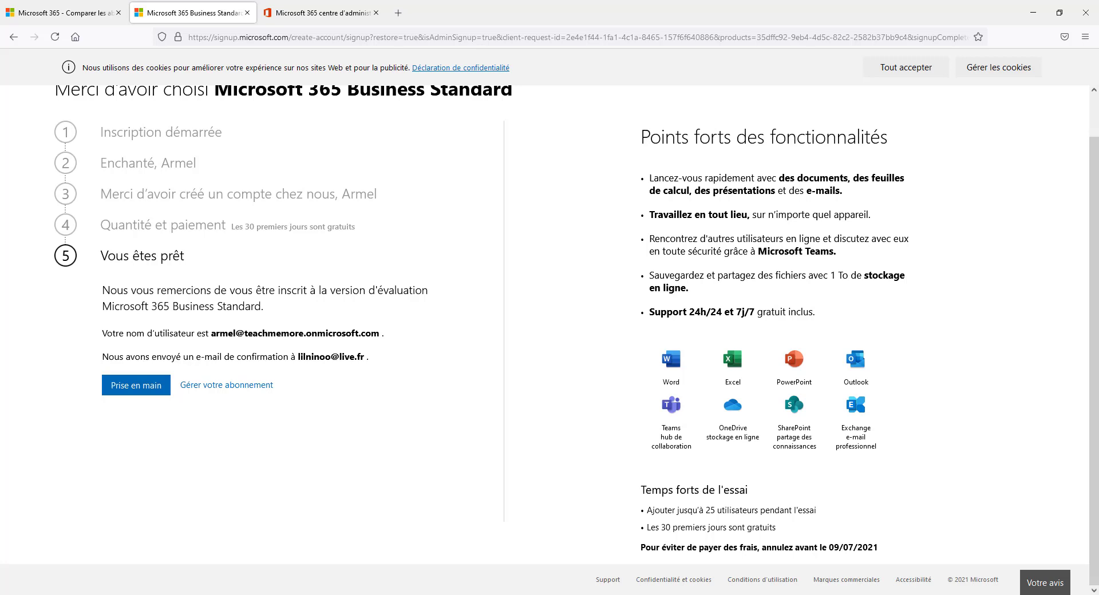
Step: Open the Microsoft 365 admin center from the trial confirmation and close the duplicate admin center page
click(135, 392)
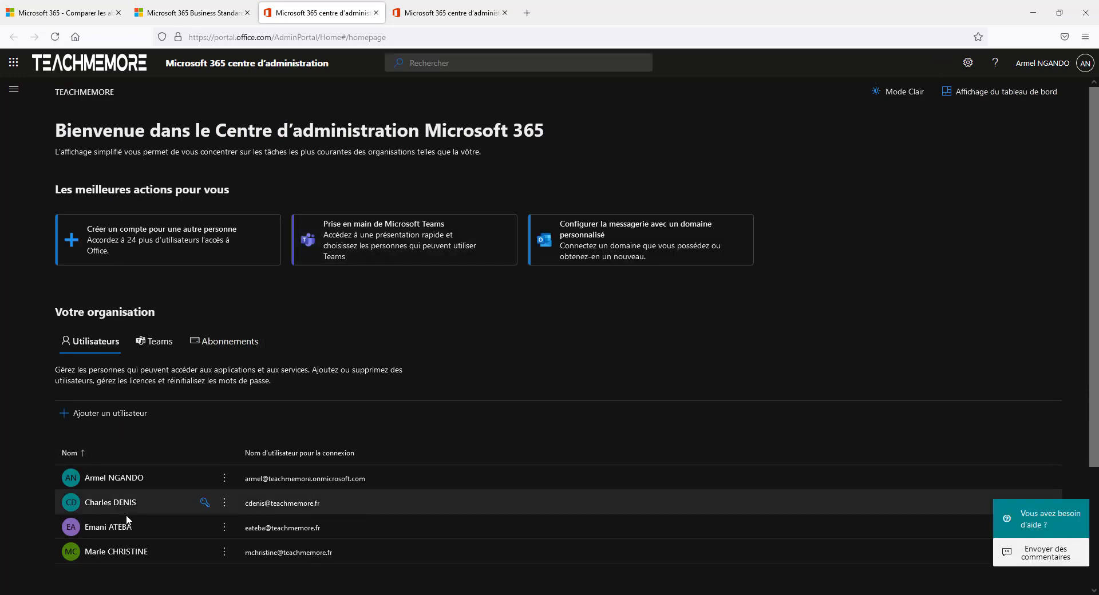
scroll(147, 459, down, 2)
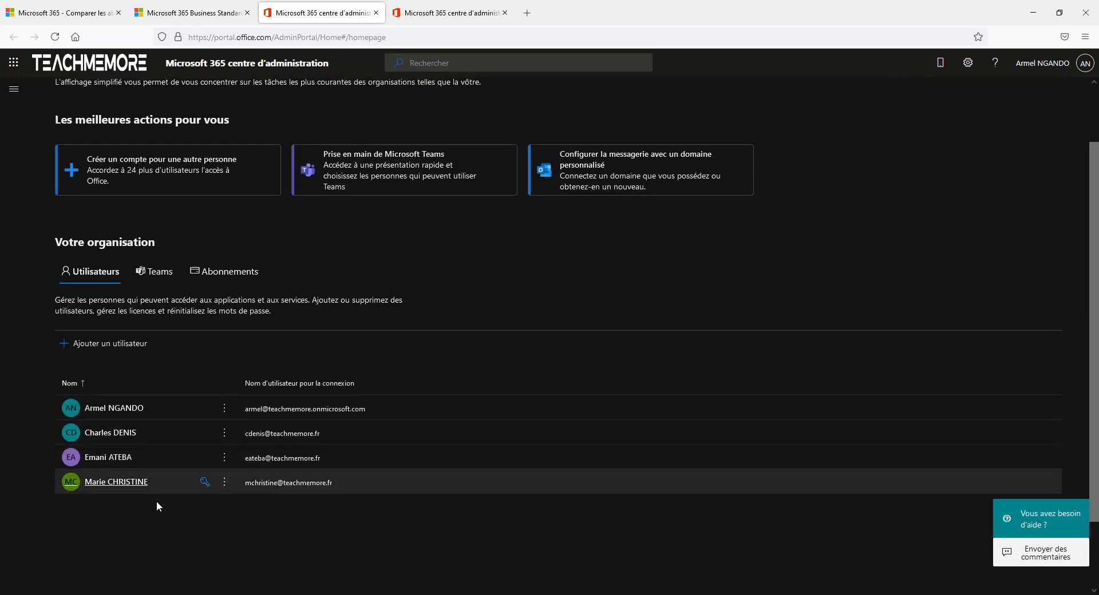
scroll(159, 506, up, 2)
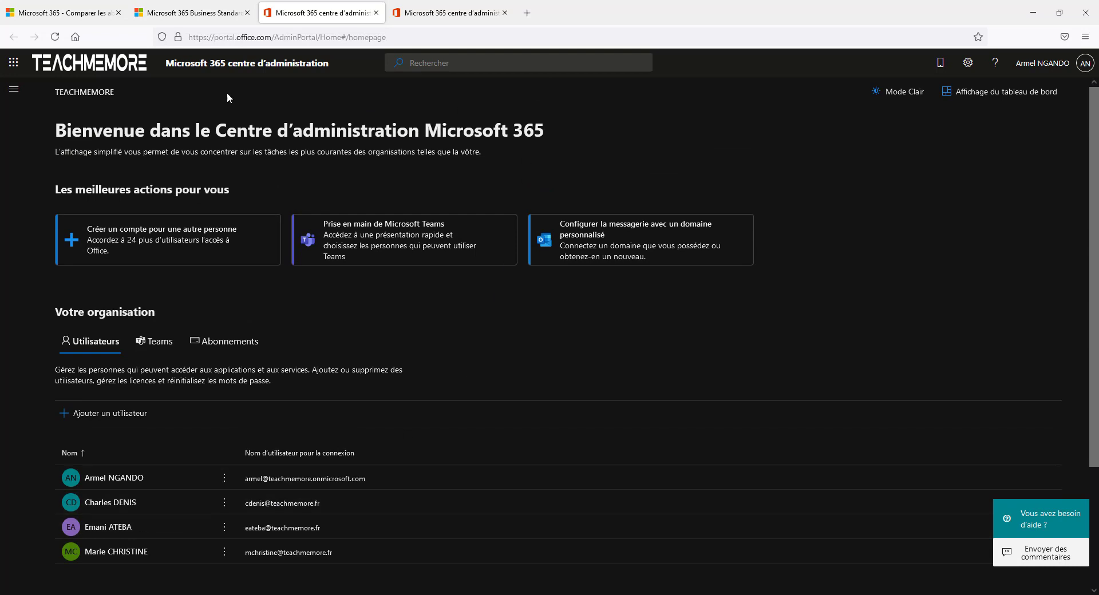
click(434, 16)
click(56, 37)
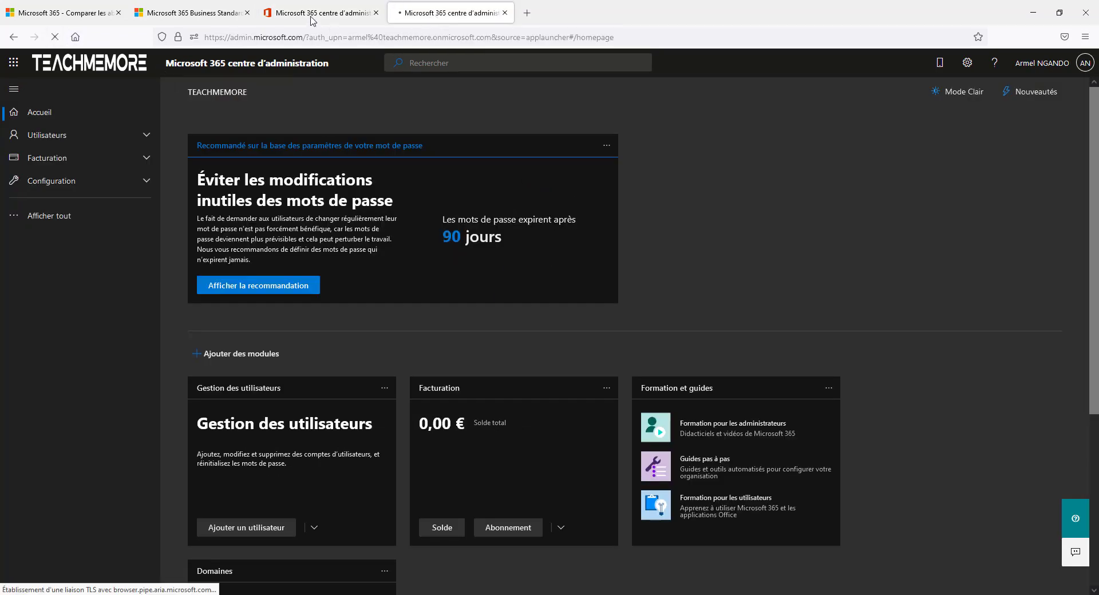
click(315, 19)
click(376, 14)
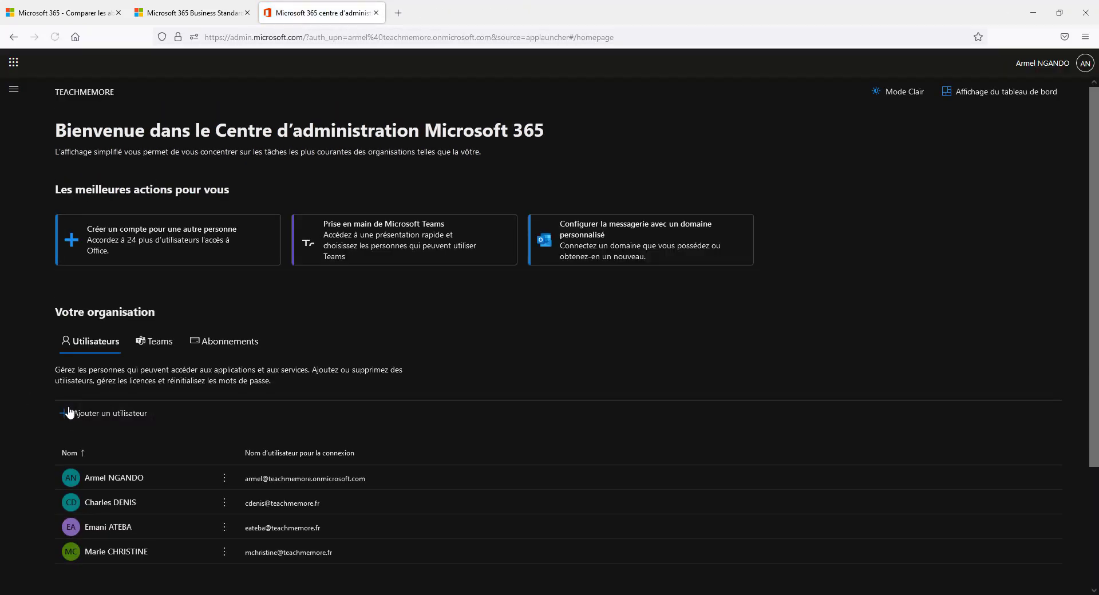
Step: Switch the admin center home page from the simplified view to the dashboard view and dismiss the feedback form
scroll(575, 458, down, 5)
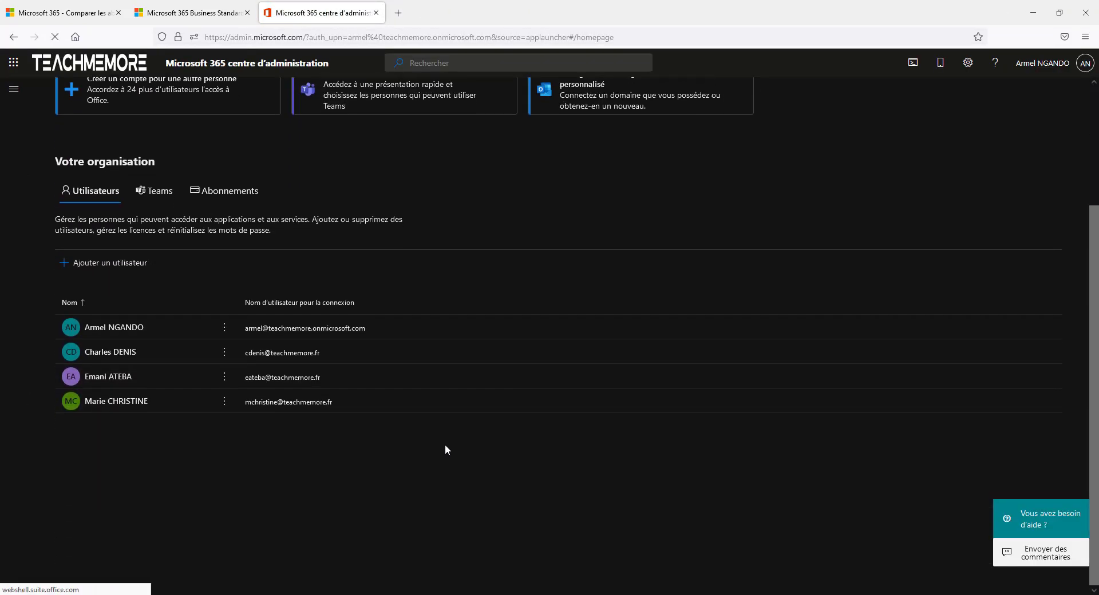
scroll(445, 450, up, 5)
click(14, 89)
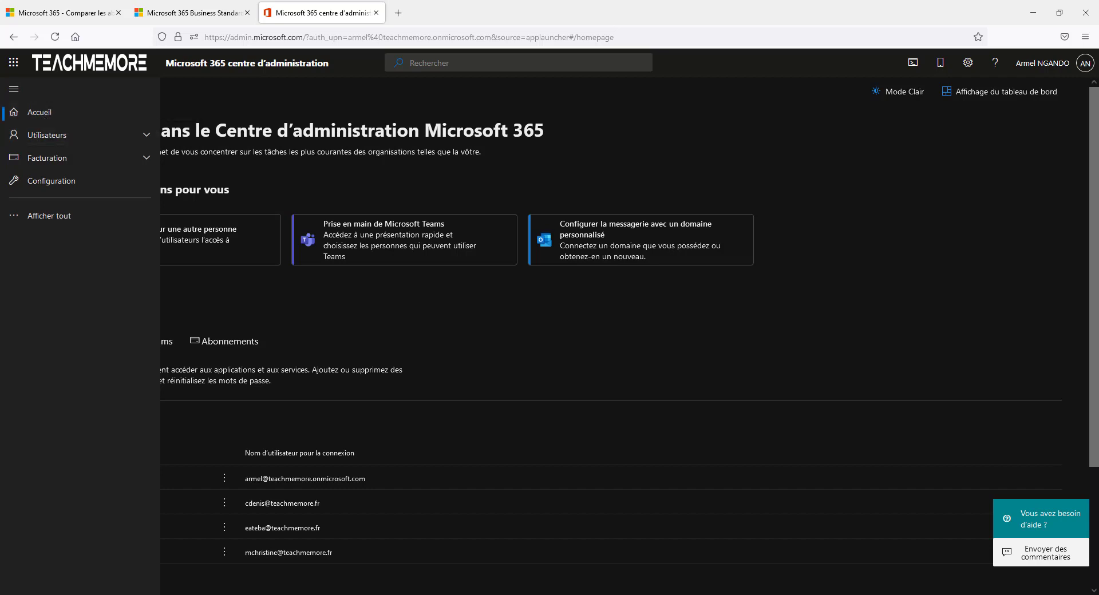
click(984, 99)
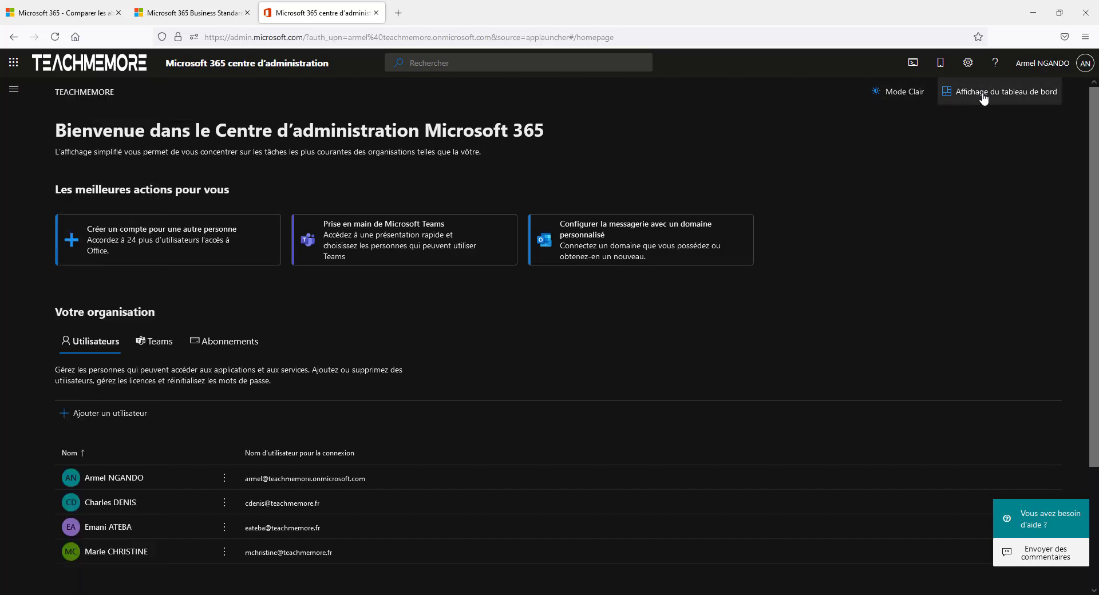
click(984, 99)
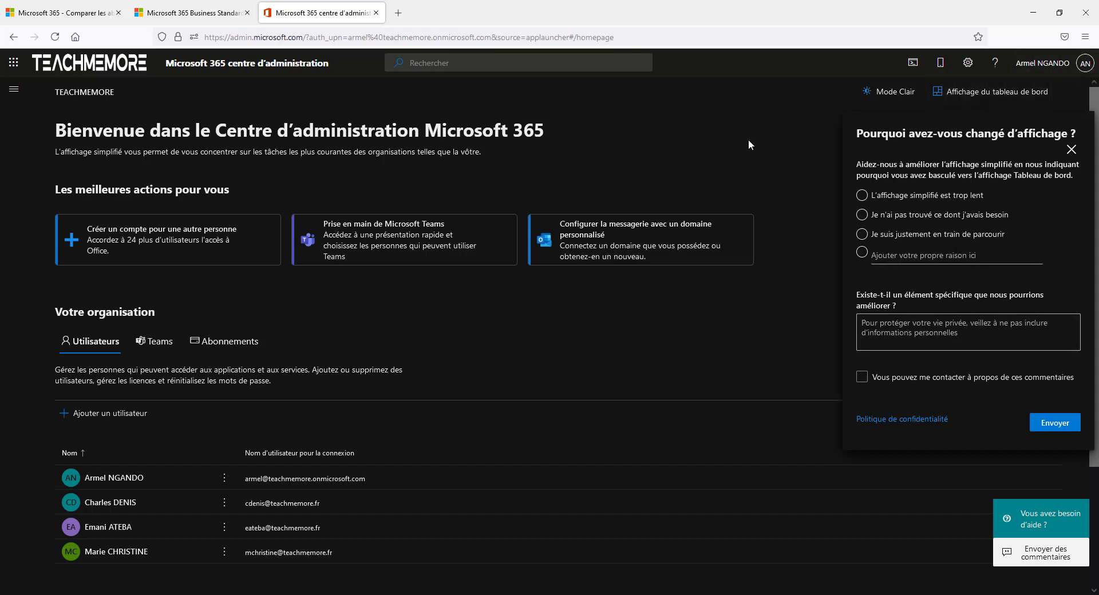
click(1071, 150)
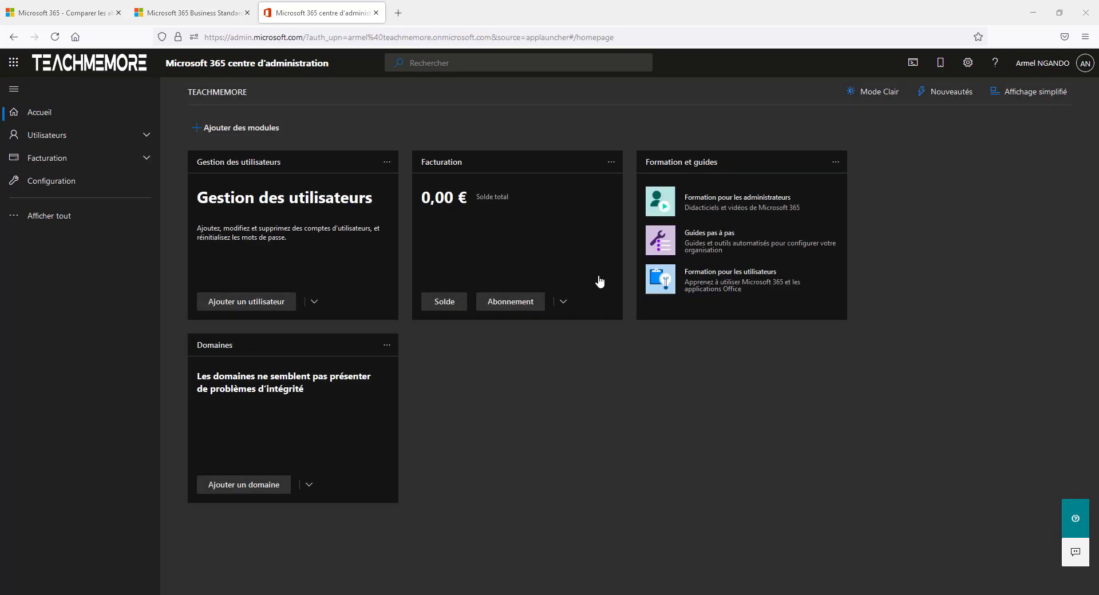
Step: Open the organization's subscribed products from the billing card and check the actions available for the Business Standard trial
click(563, 302)
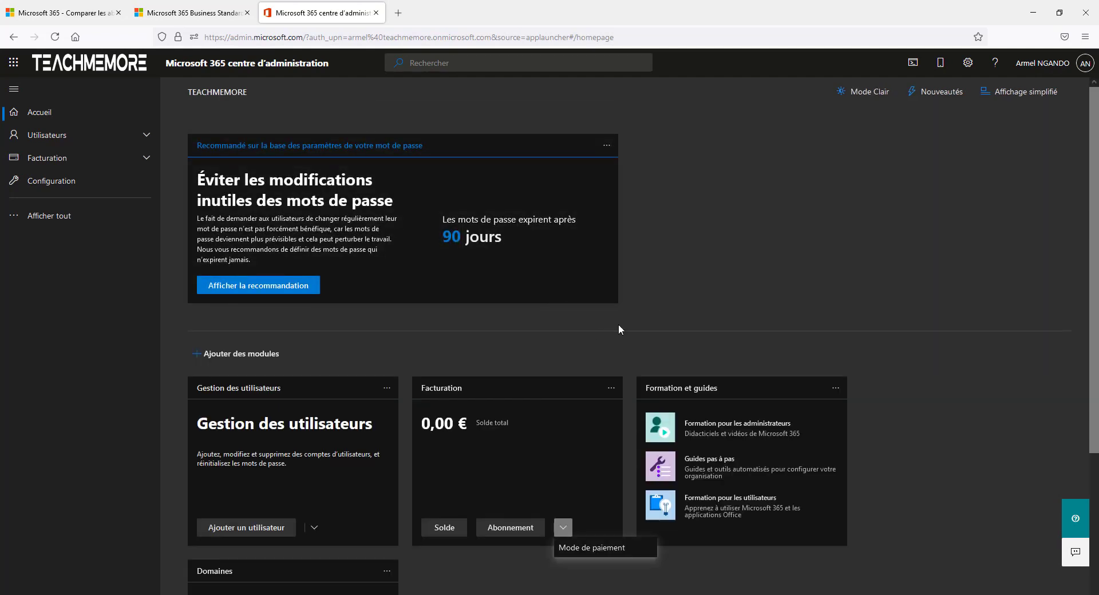
scroll(523, 417, down, 2)
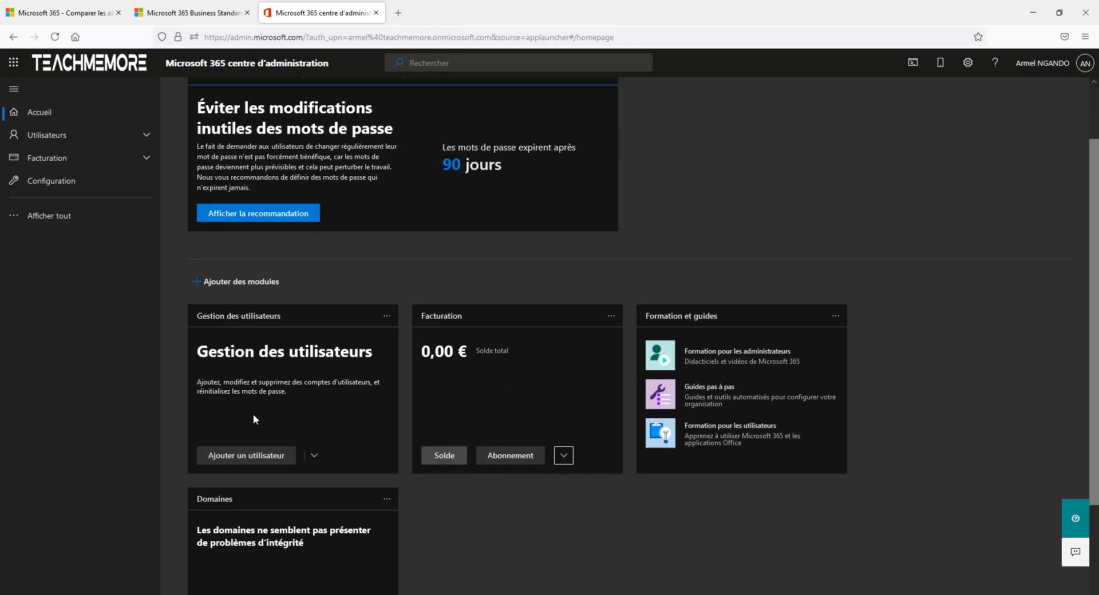
click(520, 462)
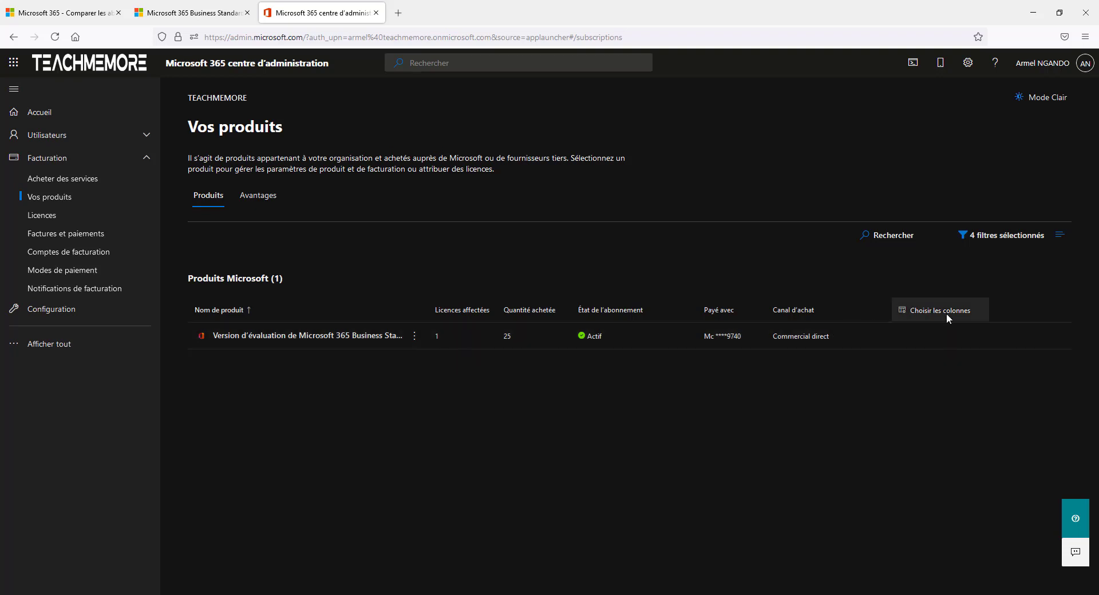
click(415, 339)
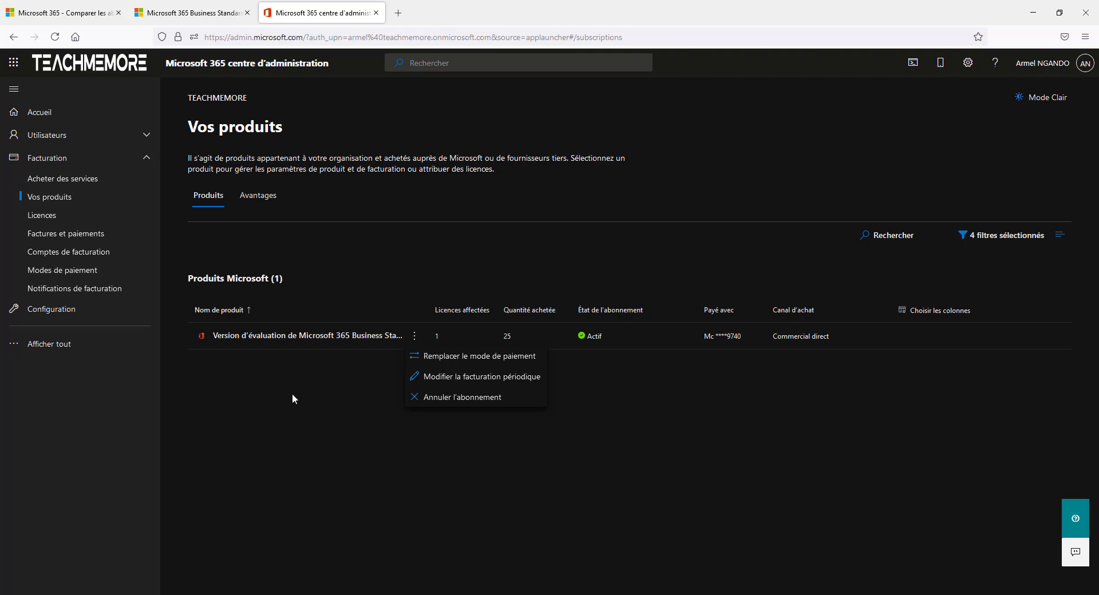
click(282, 420)
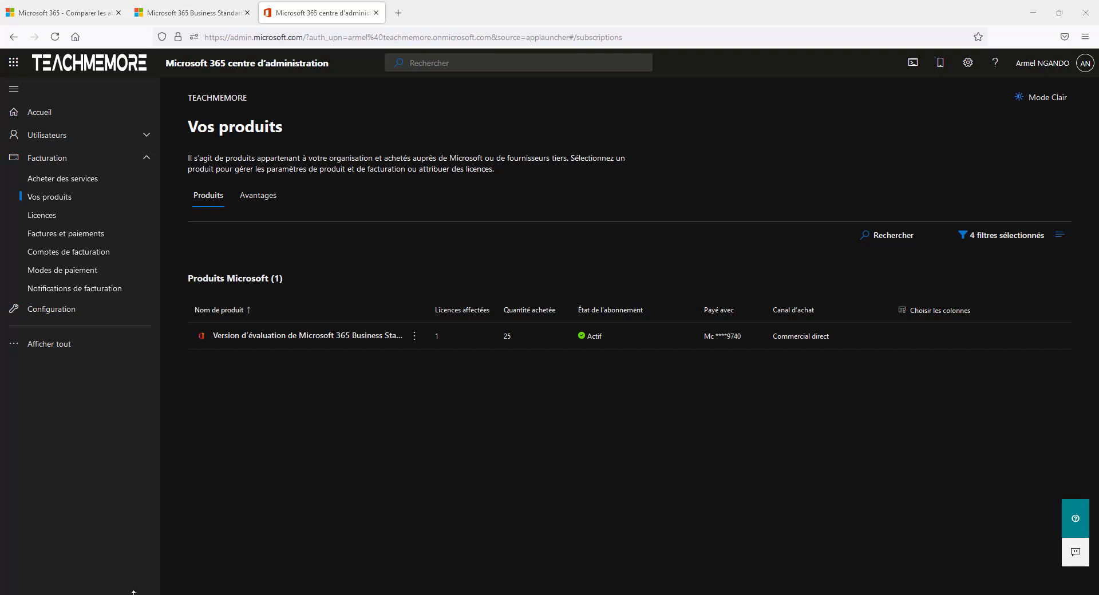
Step: Check the regular user's Office 365 home page in Chrome, refreshing it and dismissing the beginner banner, and return to the admin center
click(292, 572)
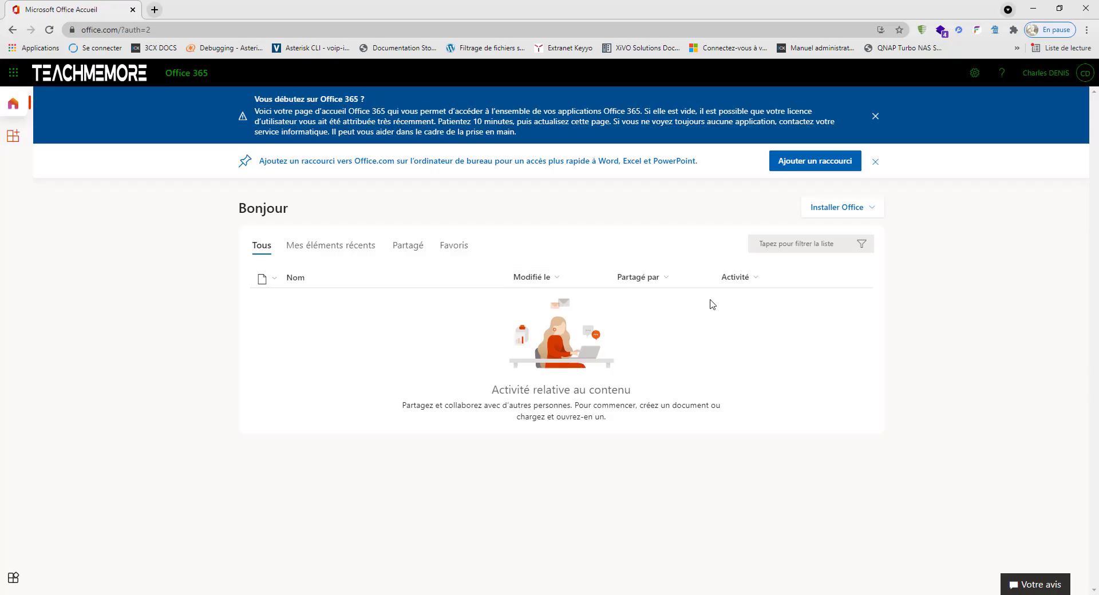
click(50, 30)
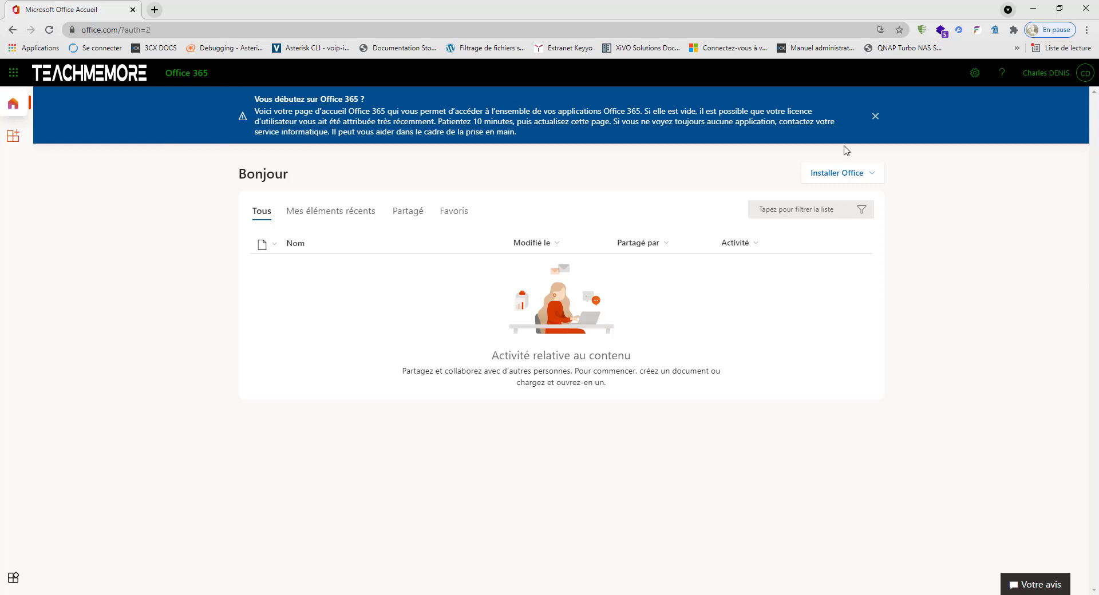
click(875, 117)
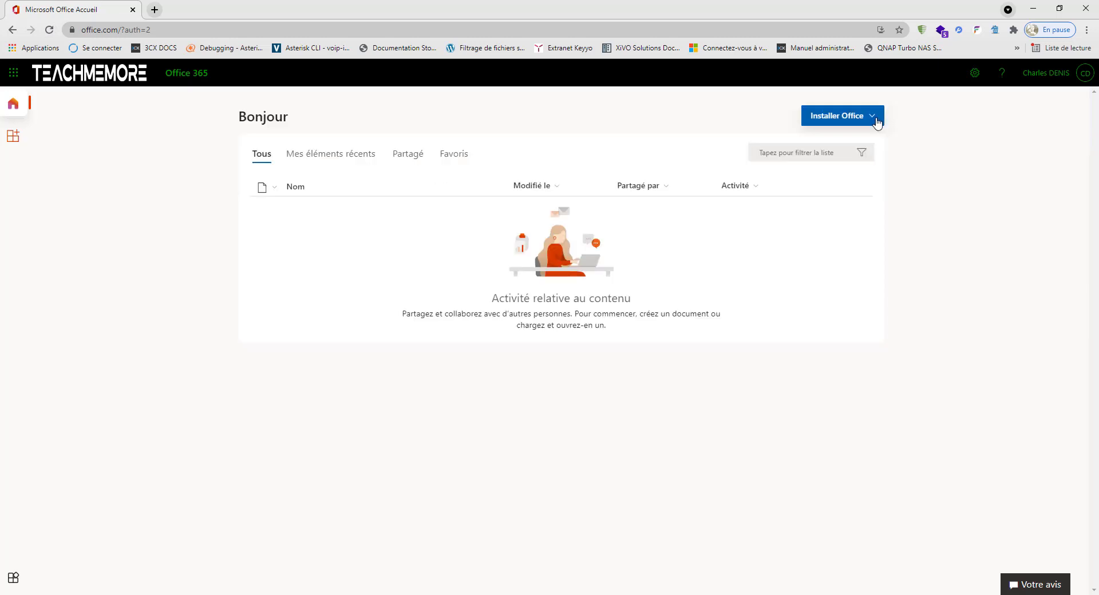
click(1033, 9)
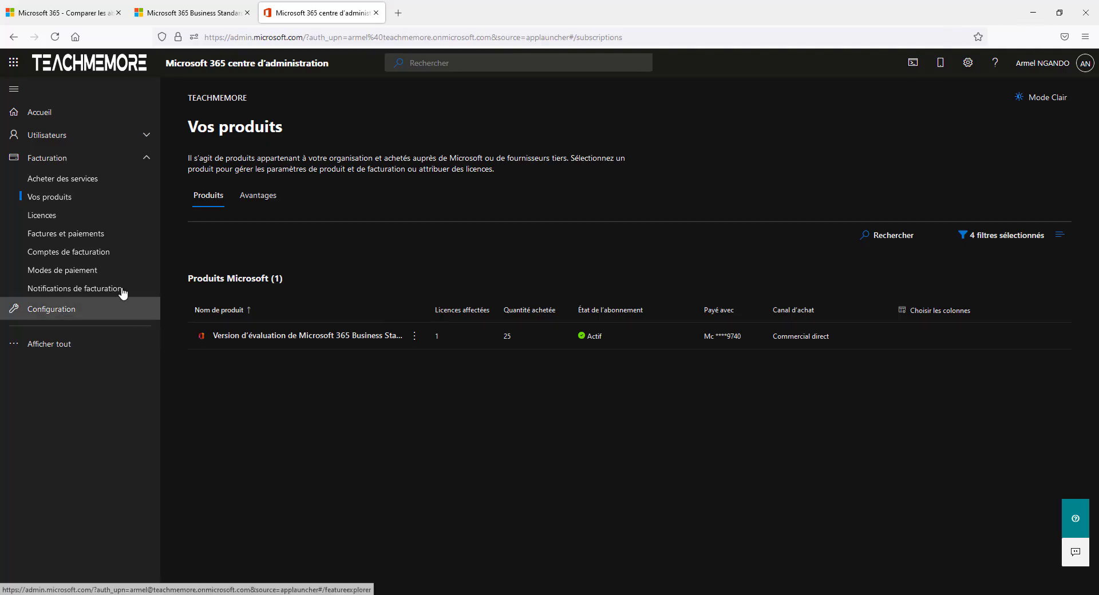
Step: Select the Microsoft 365 Business Standard licence for the fourth user in the active users list
click(147, 136)
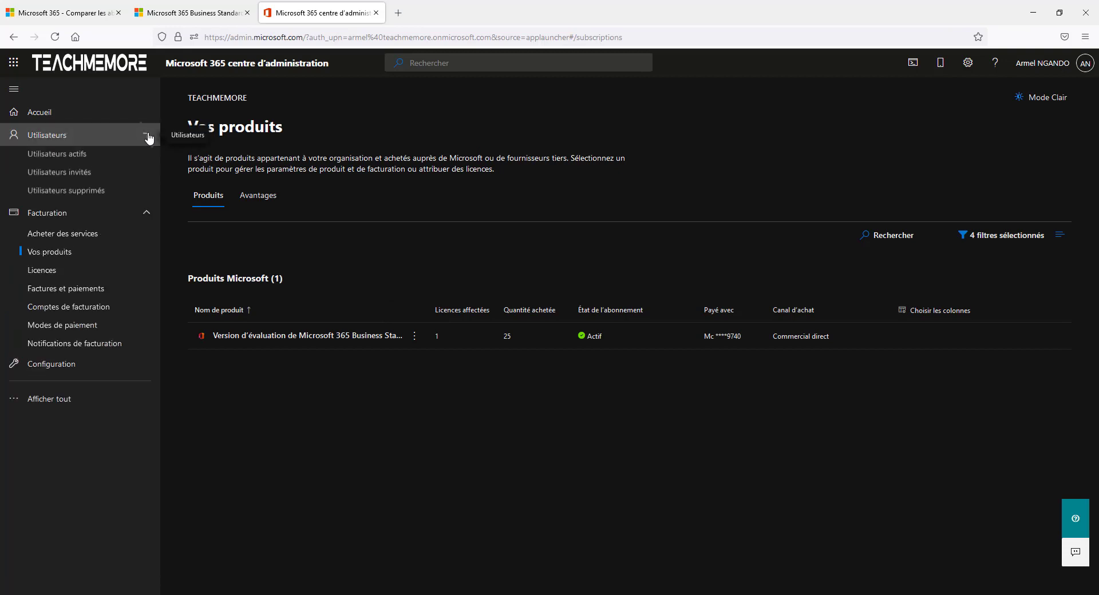
click(109, 158)
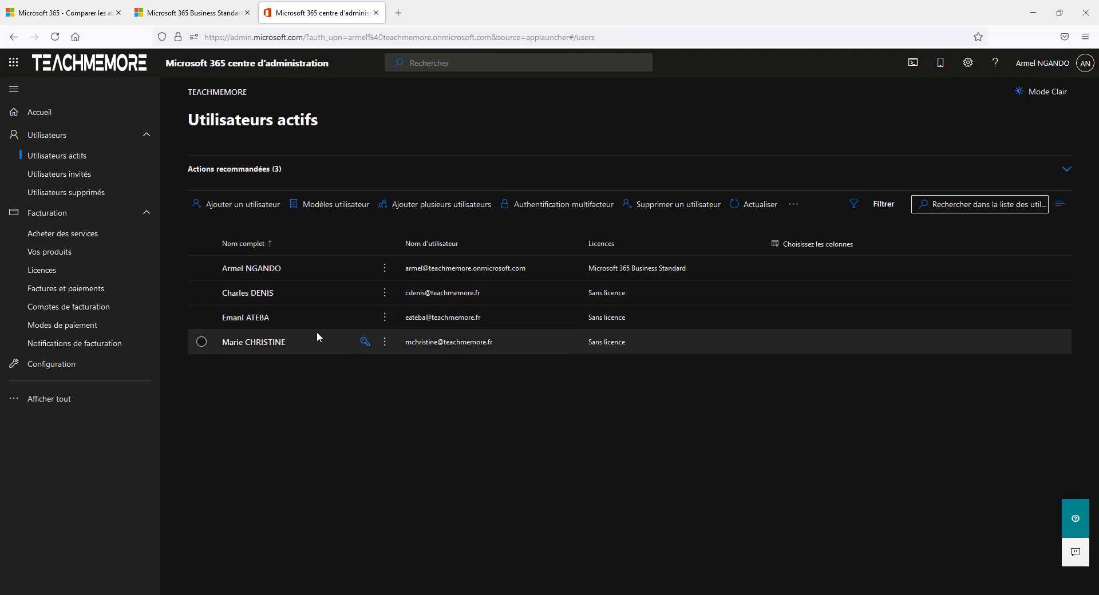
click(261, 343)
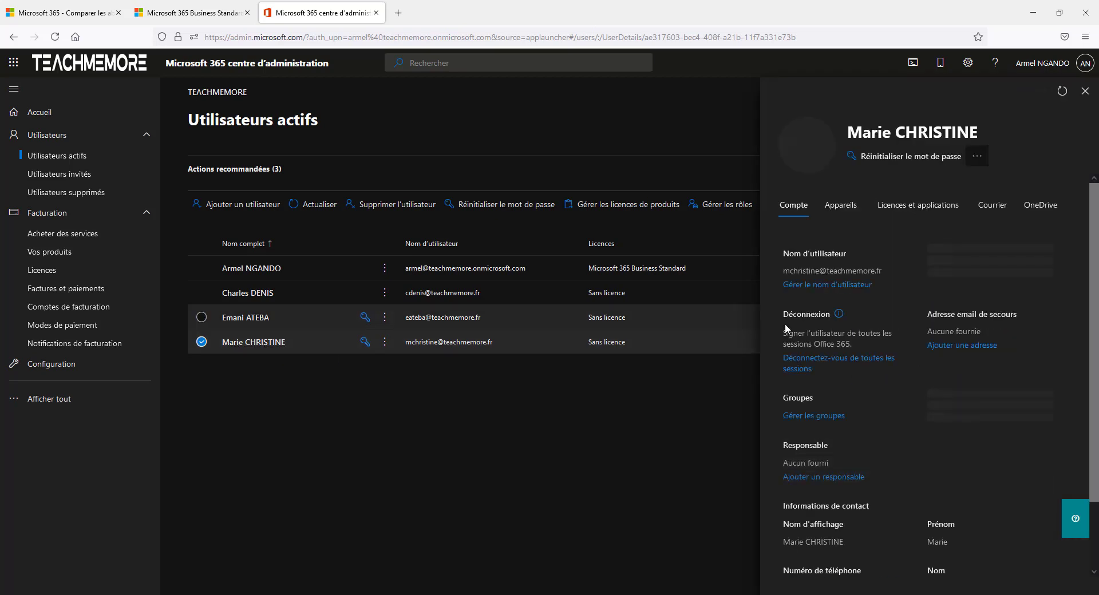
click(918, 205)
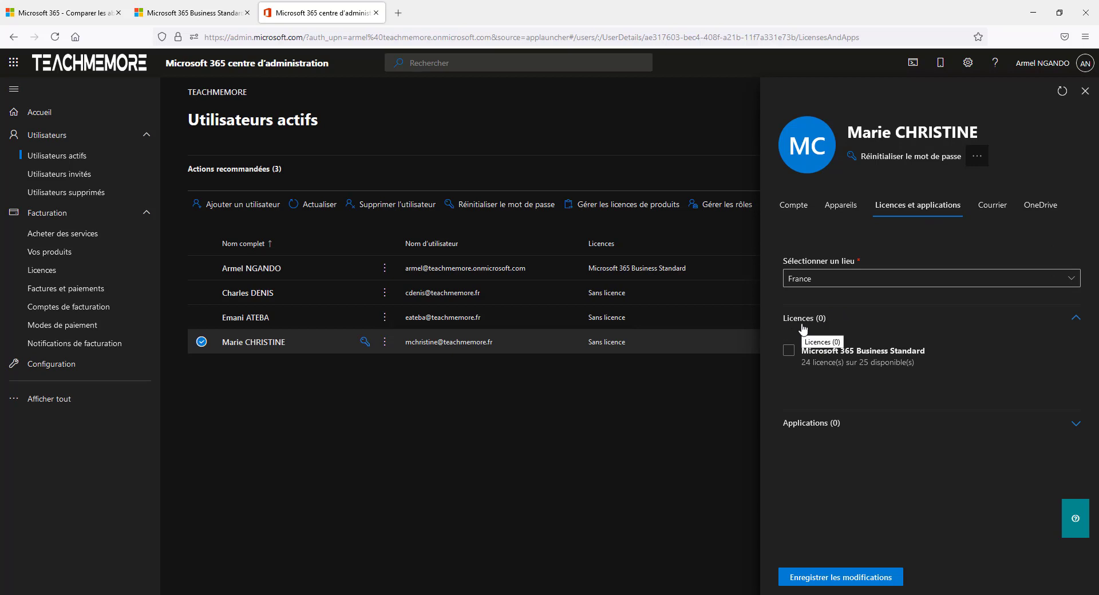
click(797, 351)
Step: Examine the applications included with the user's Microsoft 365 Business Standard licence
click(1077, 424)
scroll(1008, 407, down, 2)
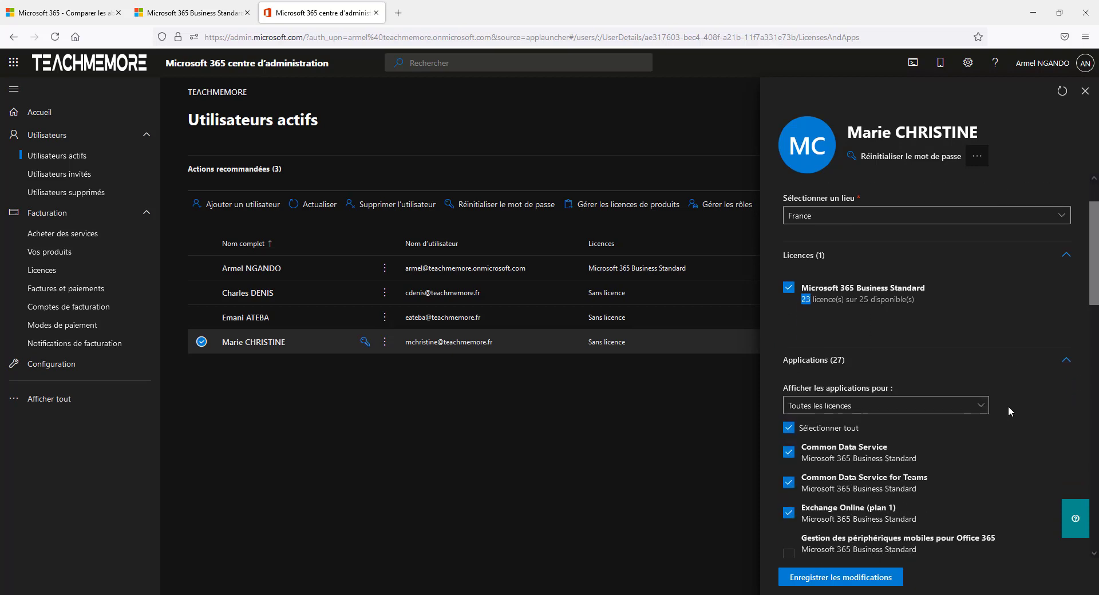
scroll(889, 384, down, 1)
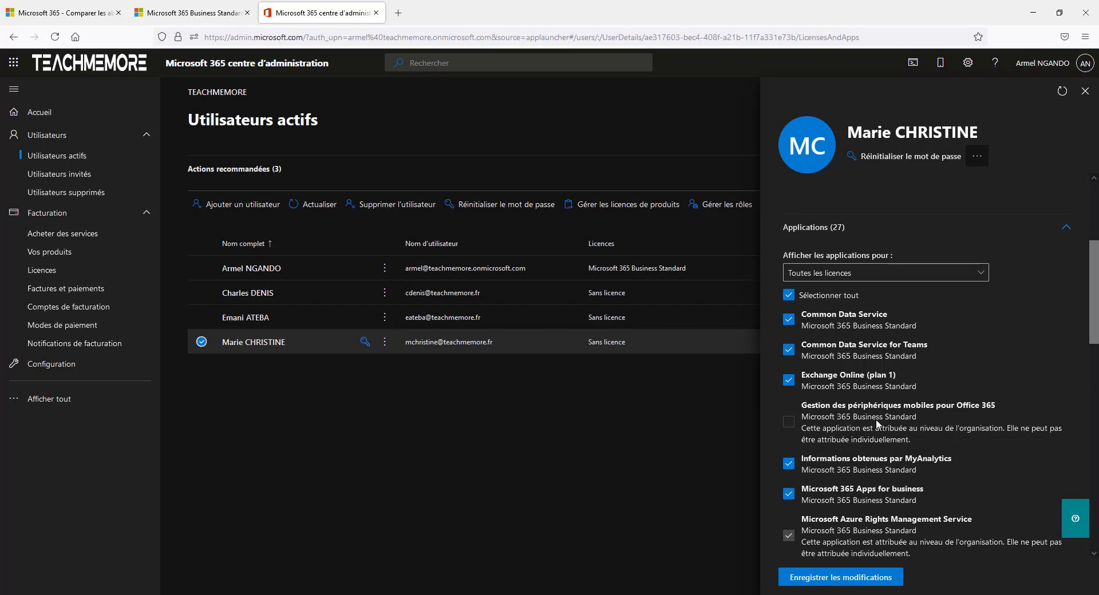
scroll(922, 417, down, 2)
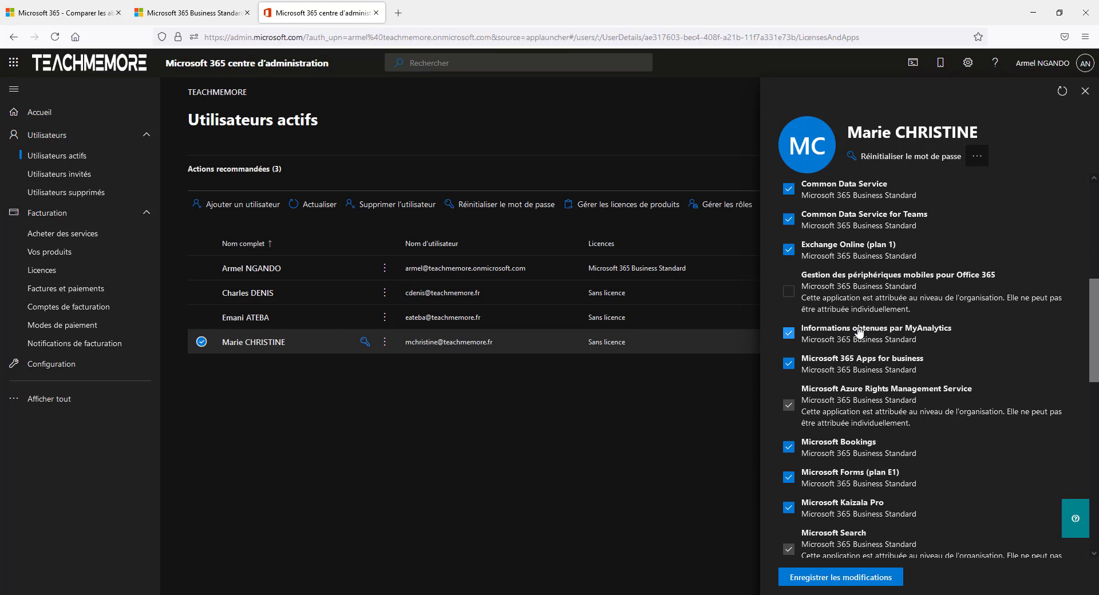